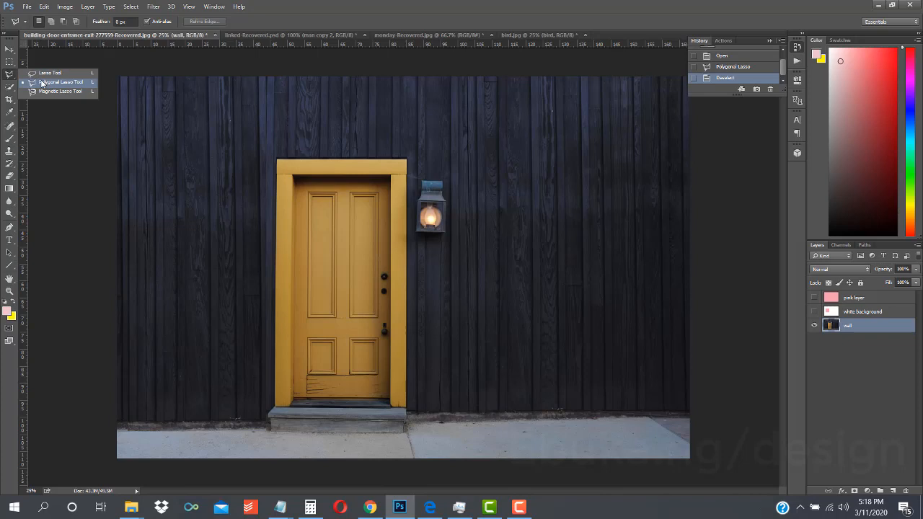
# - Activate the Polygonal Lasso tool for selecting the yellow door in the wall photo
pyautogui.click(42, 82)
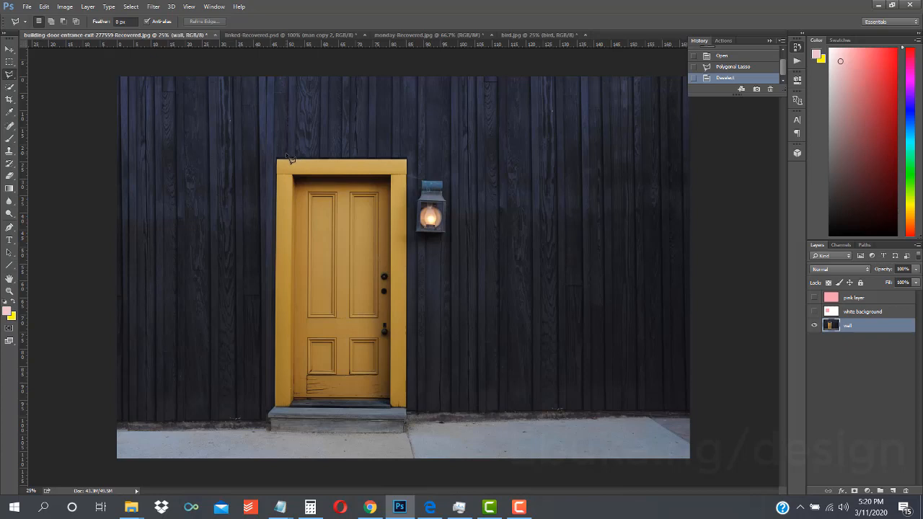
pyautogui.hotkey('ctrl', '+')
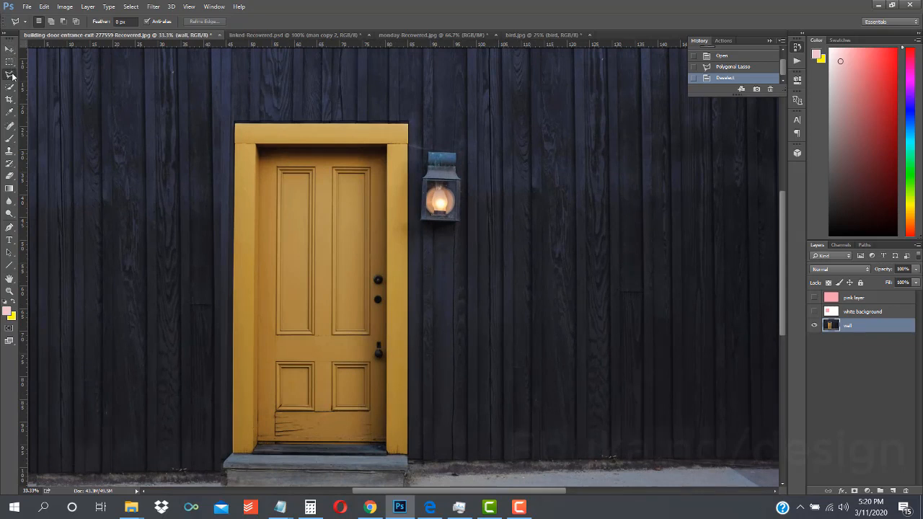
pyautogui.rightClick(12, 75)
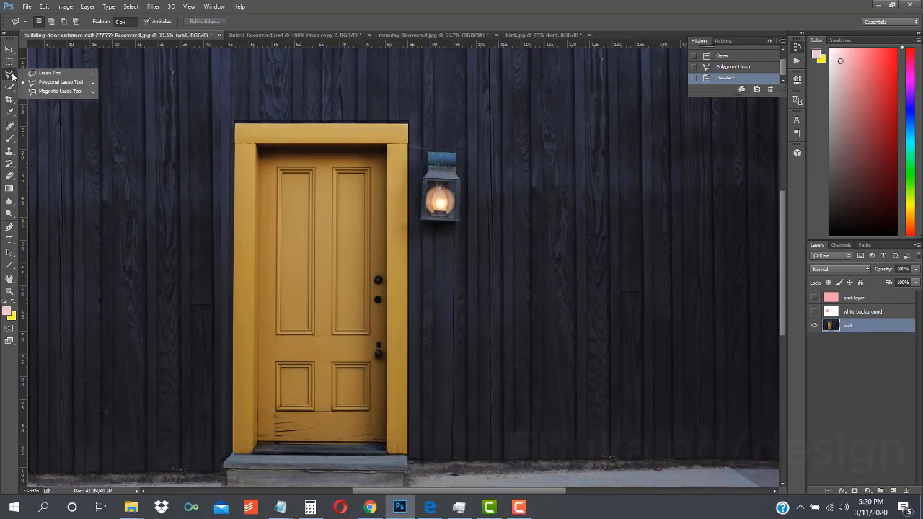
pyautogui.click(59, 85)
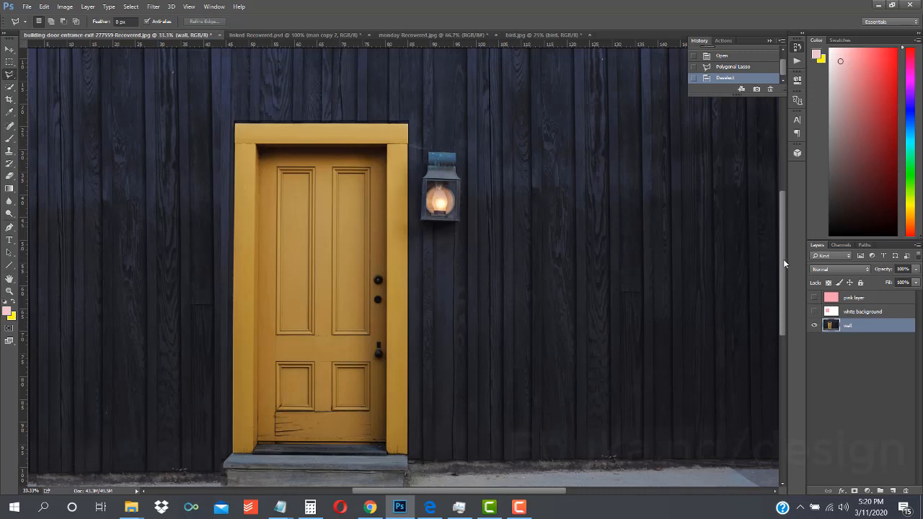
pyautogui.moveTo(783, 259); pyautogui.dragTo(783, 267)
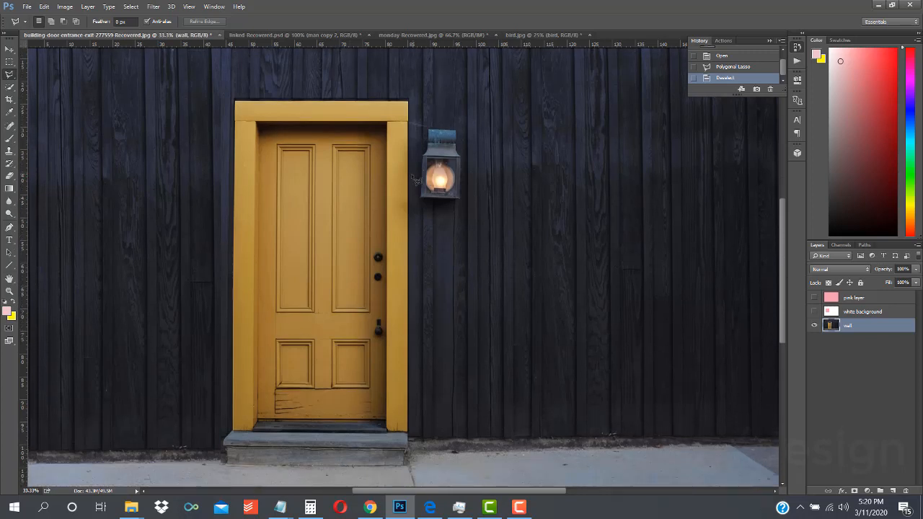
# - Try a rough six-point polygonal selection across the door and the surrounding wall, and deselect it
pyautogui.click(236, 102)
pyautogui.click(124, 71)
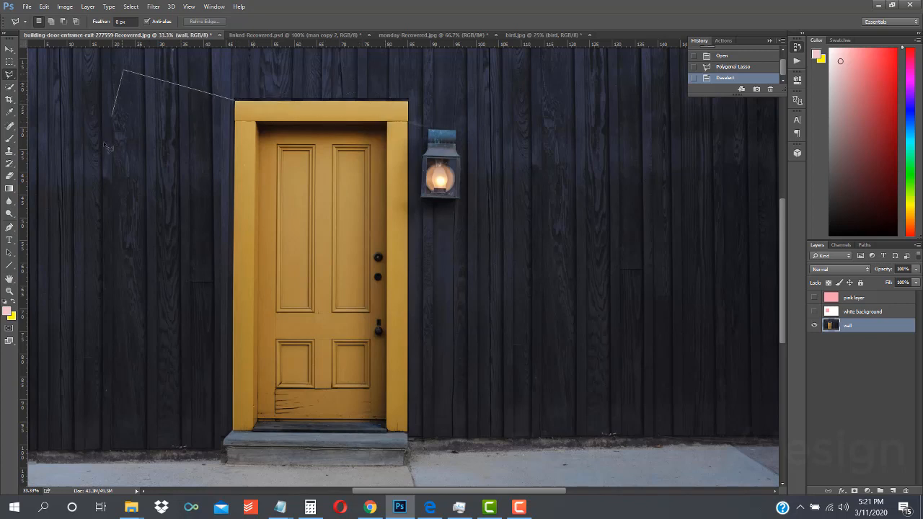
pyautogui.click(86, 264)
pyautogui.click(293, 391)
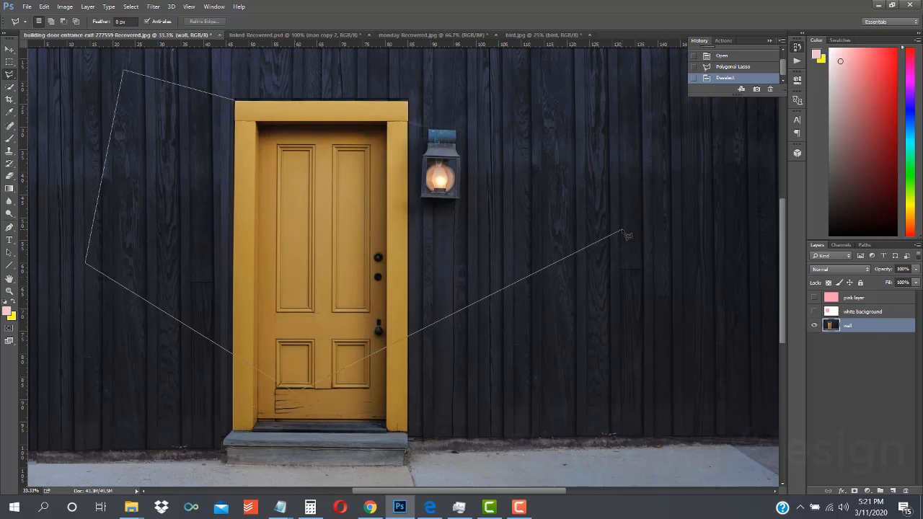
pyautogui.click(622, 231)
pyautogui.click(500, 51)
pyautogui.click(237, 101)
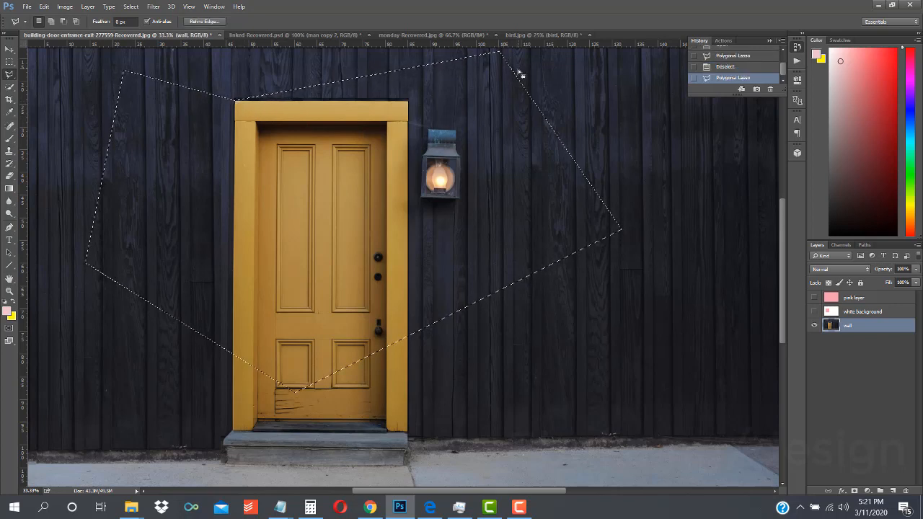
pyautogui.hotkey('ctrl', 'd')
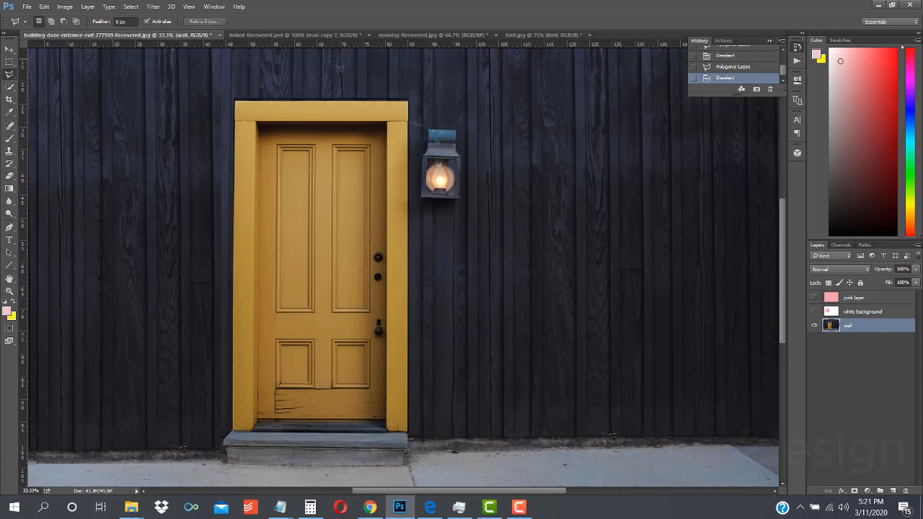
# - Outline the yellow door, including its frame and the stone steps, with a closed polygonal lasso selection
pyautogui.click(237, 103)
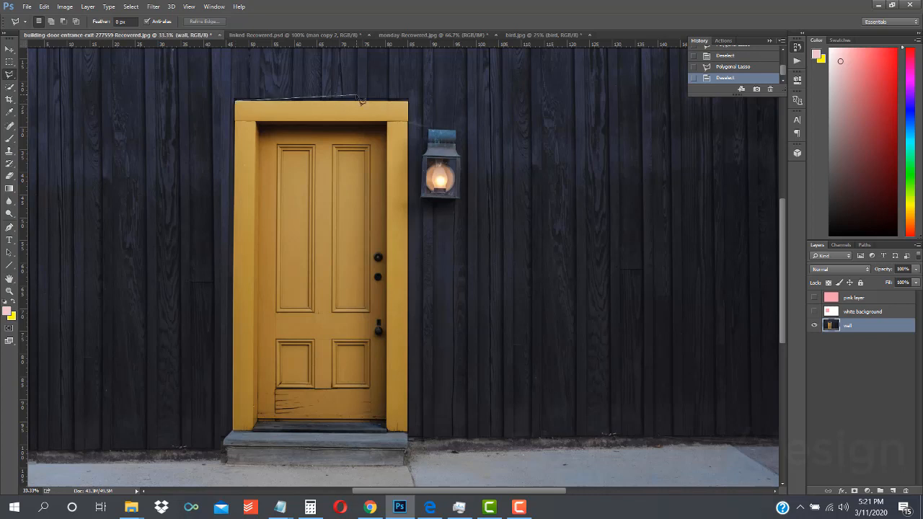
pyautogui.click(413, 108)
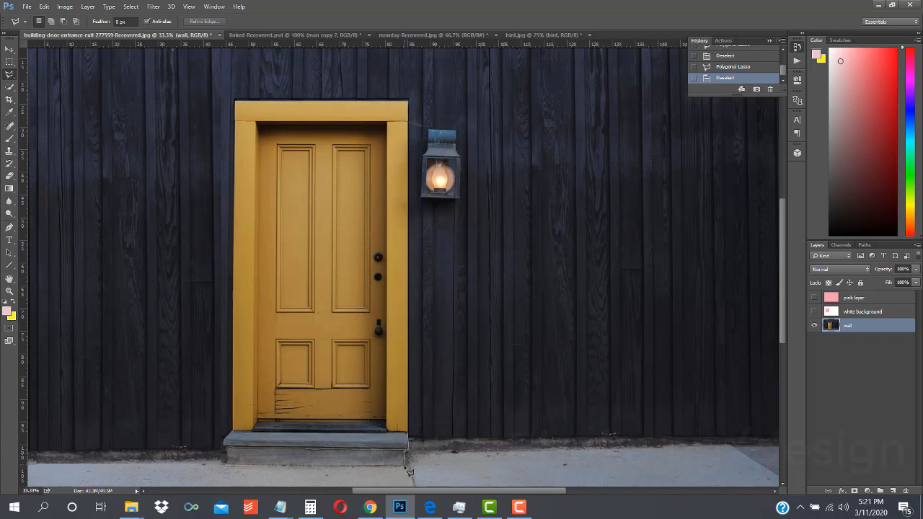
pyautogui.click(405, 467)
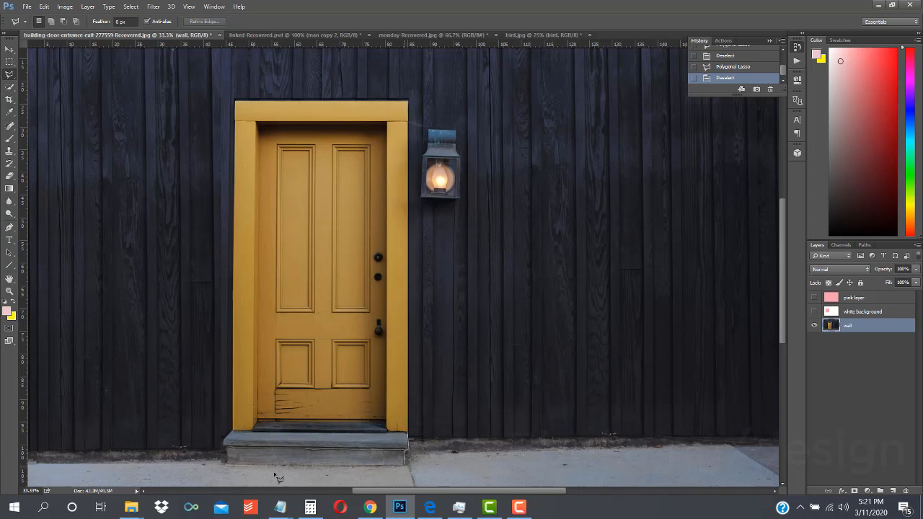
pyautogui.click(228, 465)
pyautogui.click(233, 431)
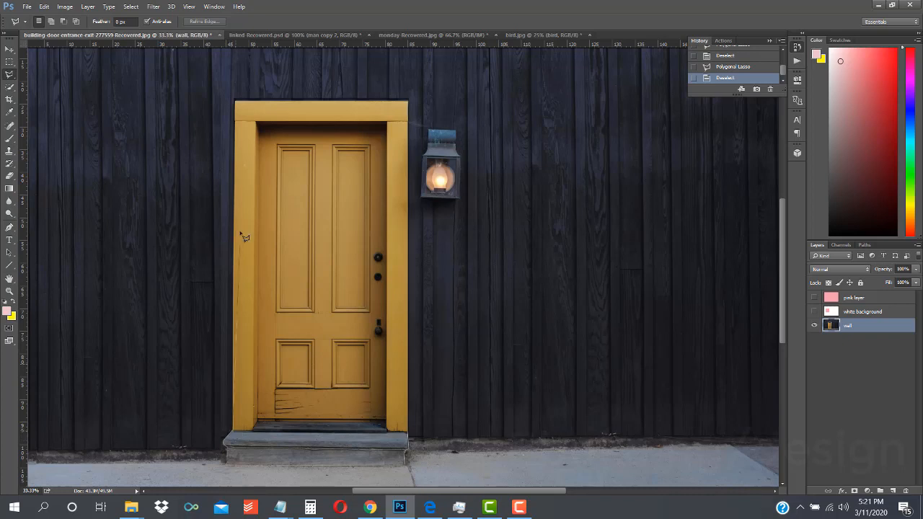
pyautogui.click(241, 108)
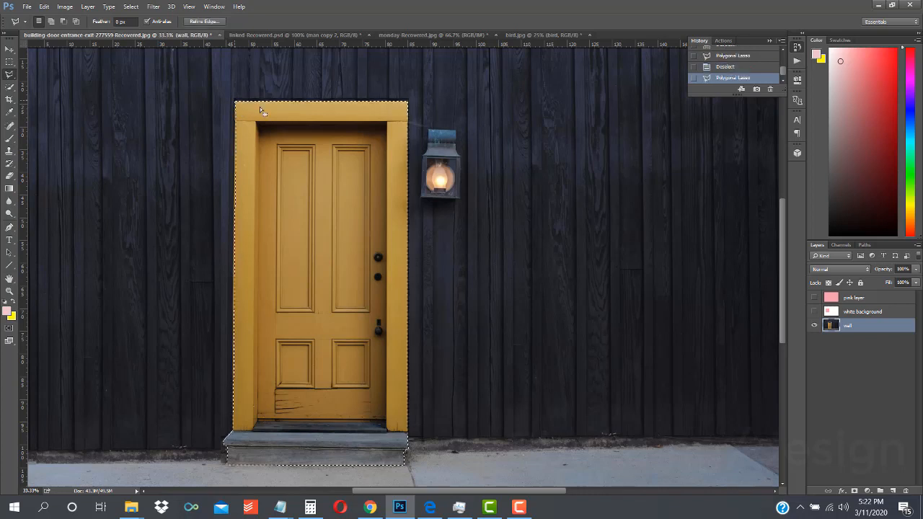
# - Try cutting the selected door to a new layer and moving it over the wall, and undo both operations
pyautogui.rightClick(327, 159)
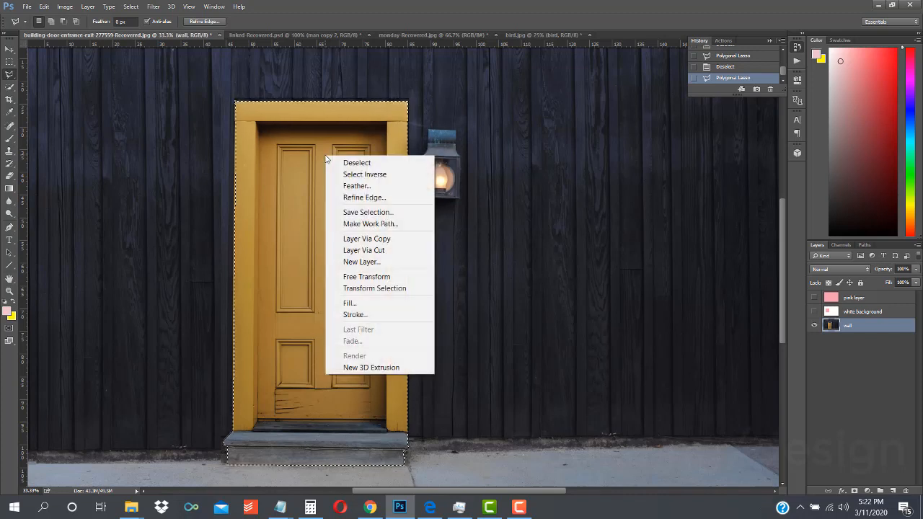
pyautogui.click(396, 246)
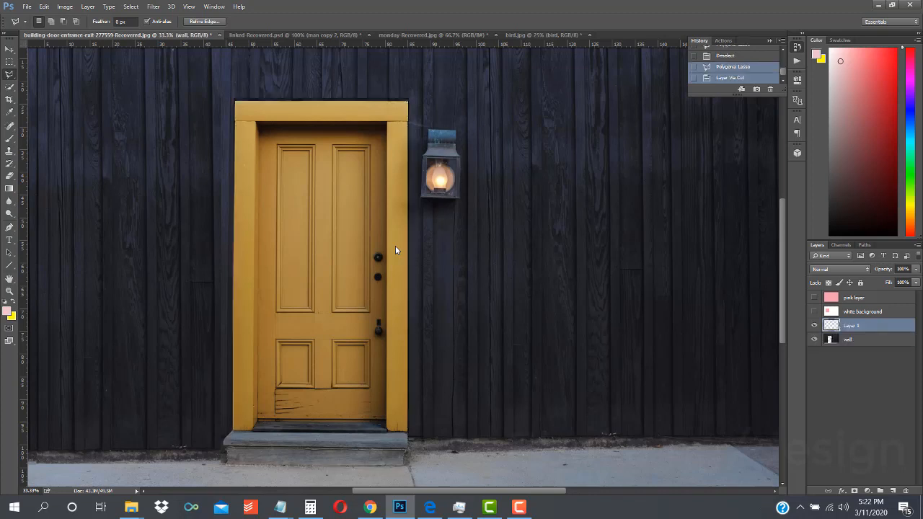
pyautogui.click(9, 49)
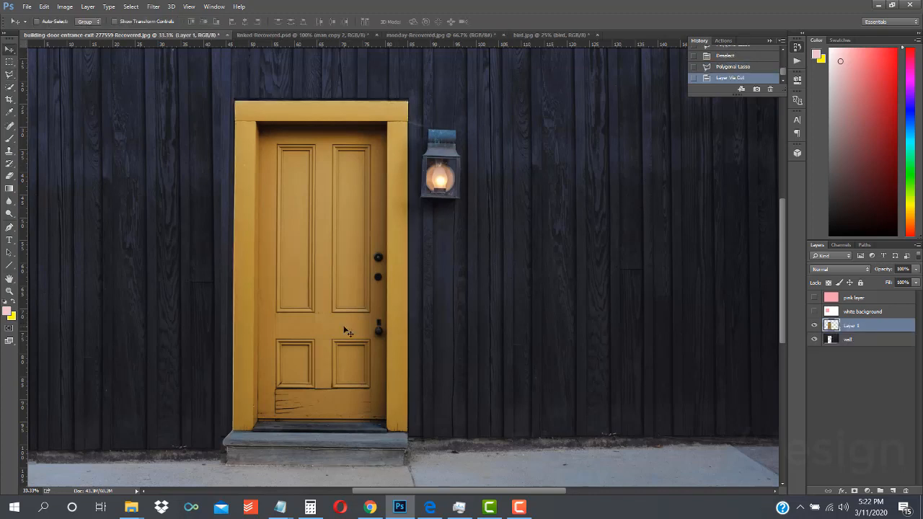
pyautogui.moveTo(347, 329); pyautogui.dragTo(437, 281)
pyautogui.hotkey('ctrl', 'z')
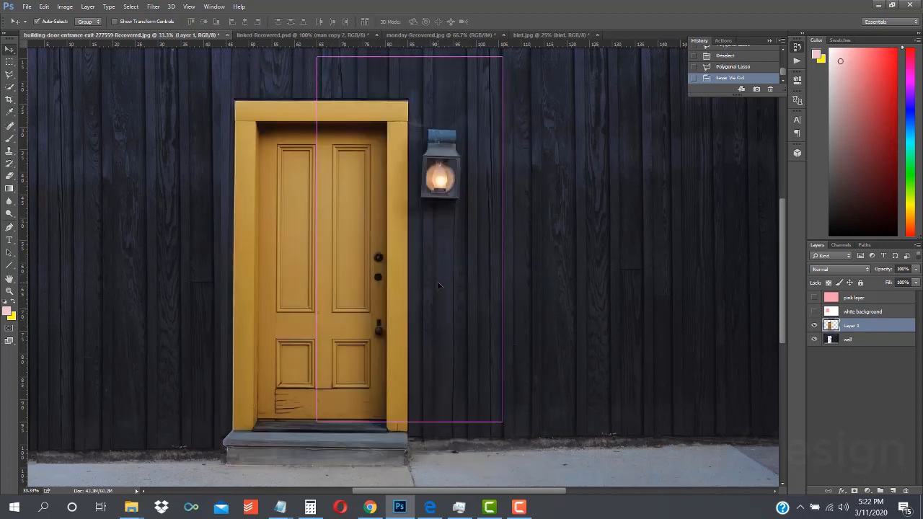
pyautogui.hotkey('ctrl', 'alt', 'z')
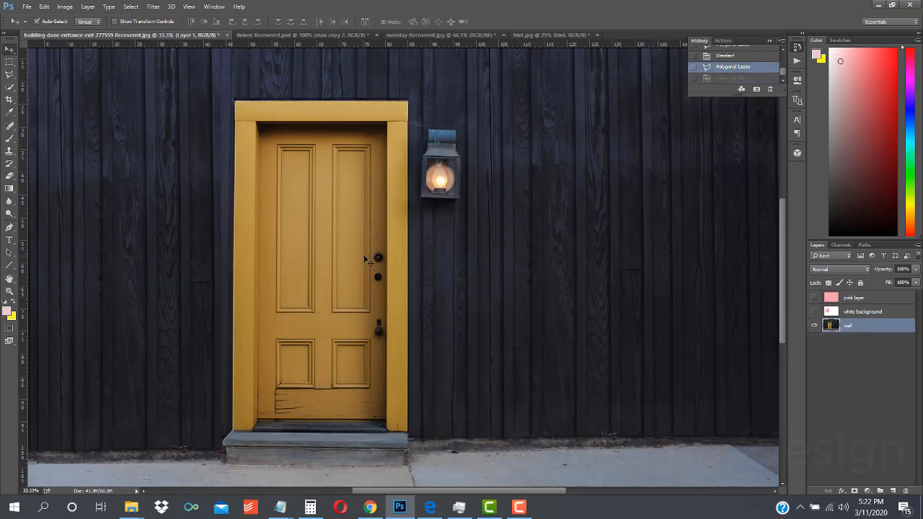
# - Duplicate the selected door and steps onto a new layer with Layer Via Copy
pyautogui.rightClick(321, 232)
pyautogui.click(314, 221)
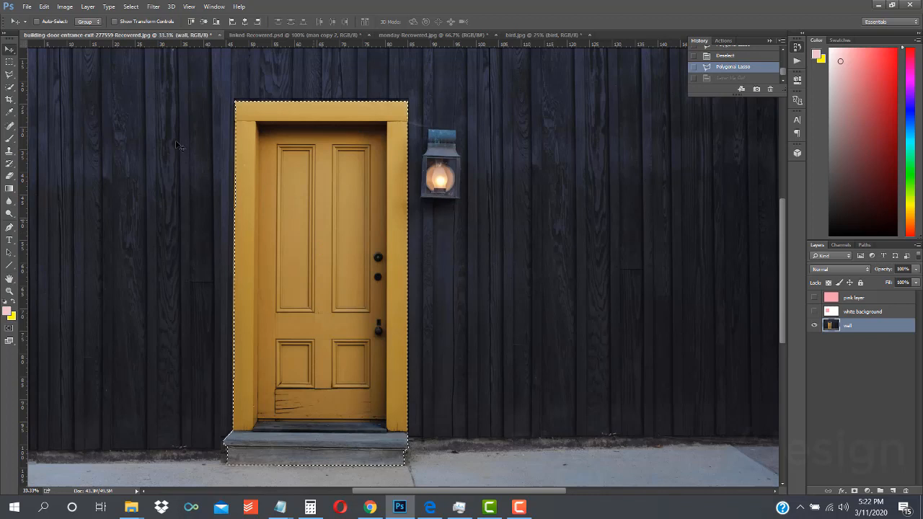
pyautogui.click(10, 76)
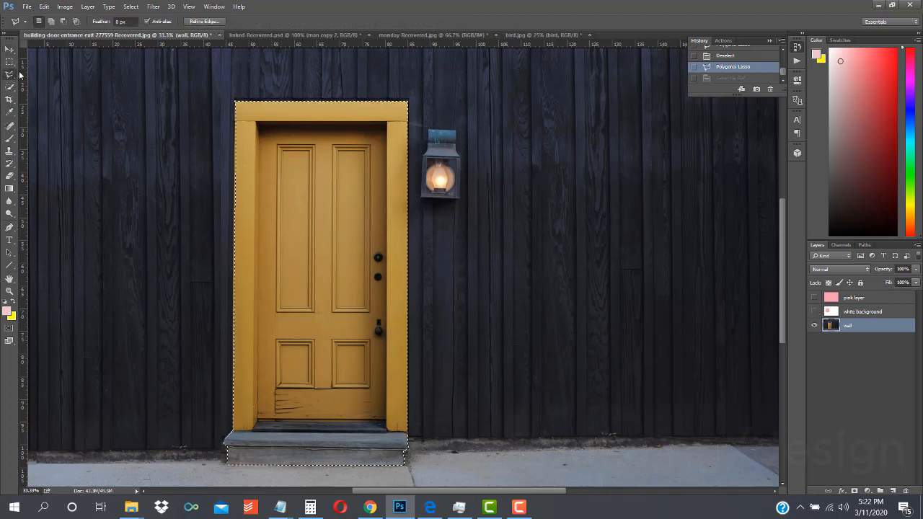
pyautogui.rightClick(318, 184)
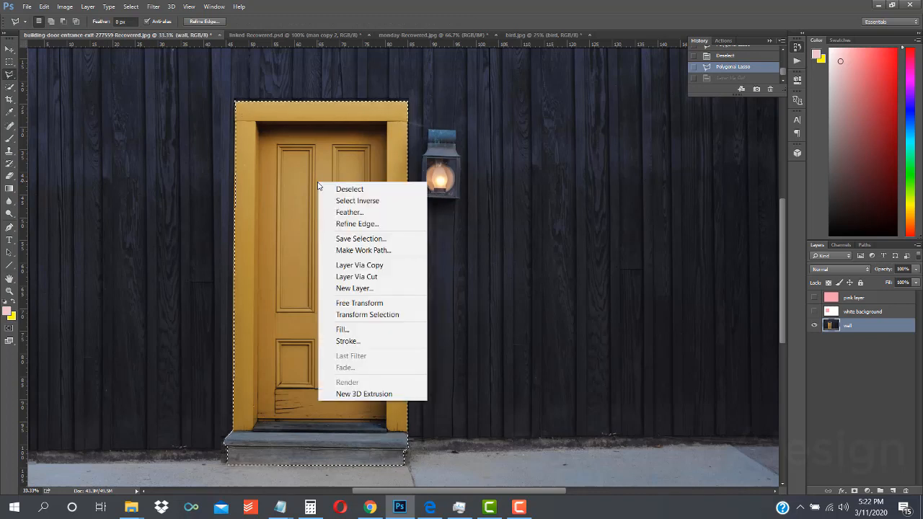
pyautogui.click(388, 266)
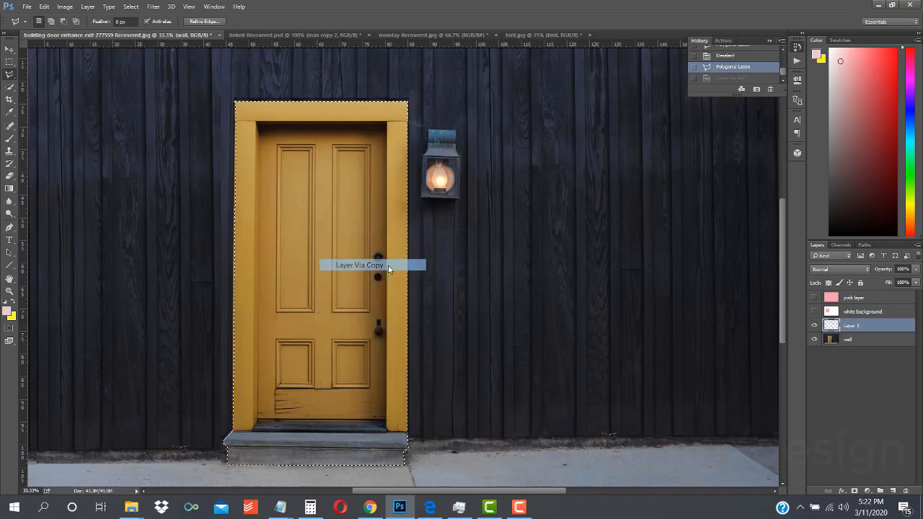
# - Move the copied door across the wall and place it just right of the lantern, higher than the original door
pyautogui.click(10, 49)
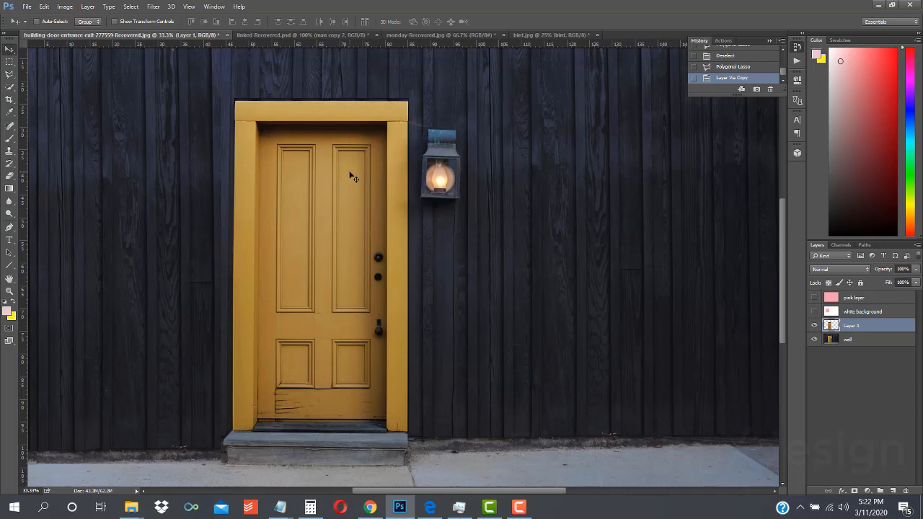
pyautogui.hotkey('ctrl', '-')
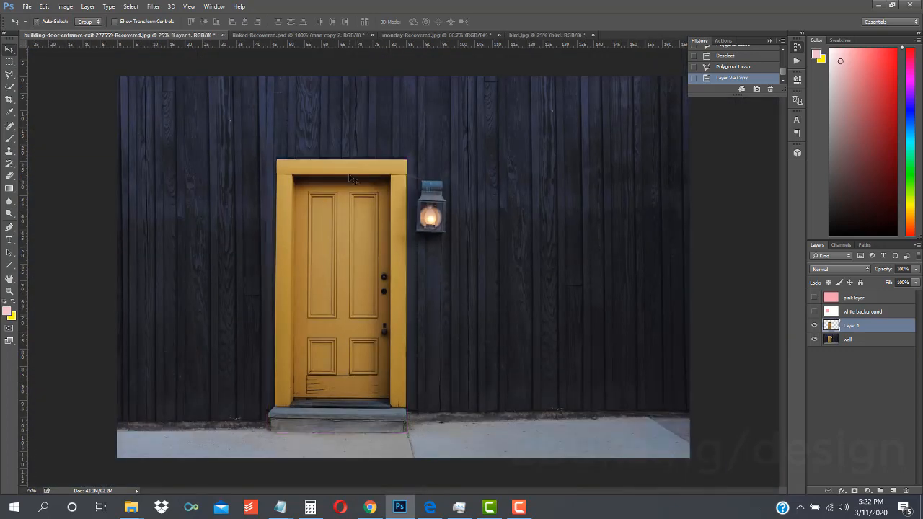
pyautogui.moveTo(344, 223); pyautogui.dragTo(563, 211)
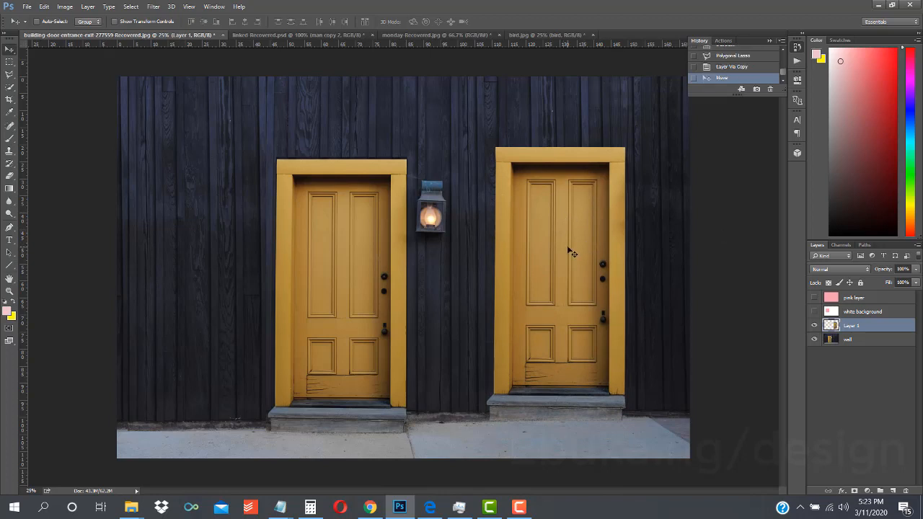
pyautogui.moveTo(568, 247); pyautogui.dragTo(645, 249)
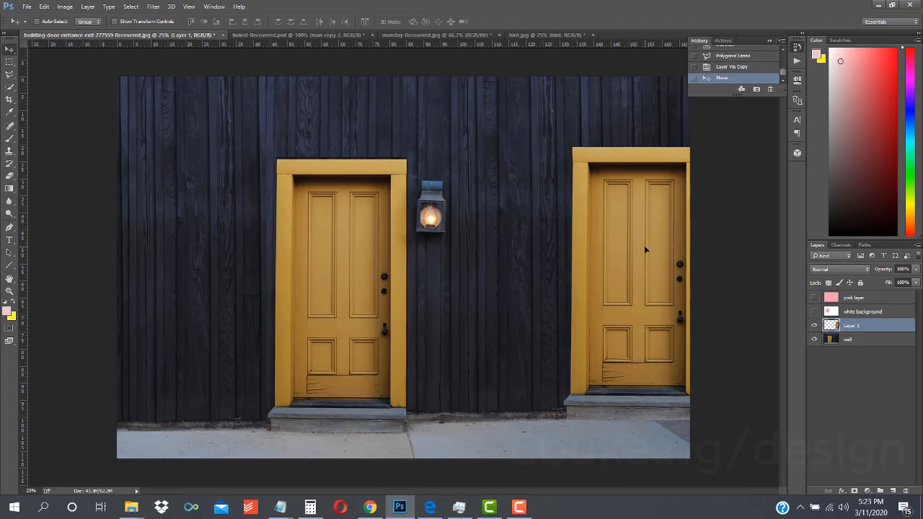
pyautogui.moveTo(616, 258); pyautogui.dragTo(699, 255)
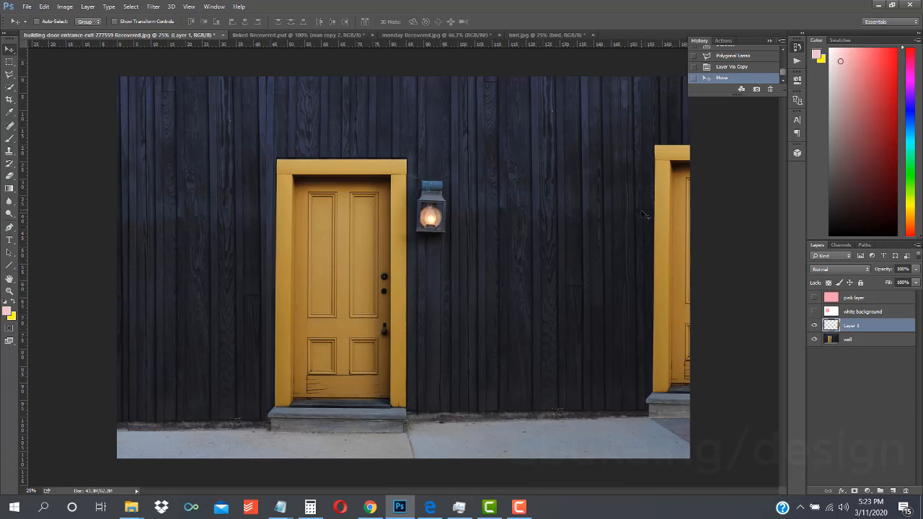
pyautogui.moveTo(670, 235); pyautogui.dragTo(464, 198)
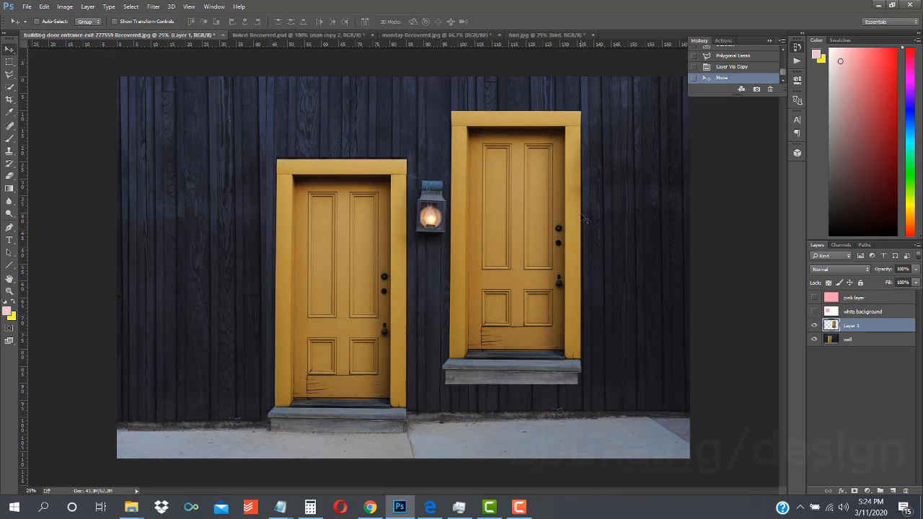
# - Switch from the Polygonal Lasso to the Magnetic Lasso tool
pyautogui.click(9, 74)
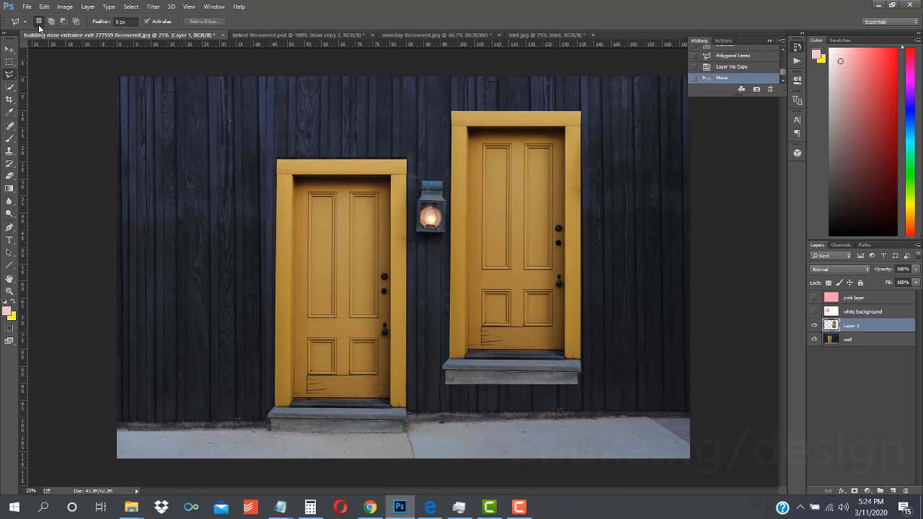
pyautogui.rightClick(10, 74)
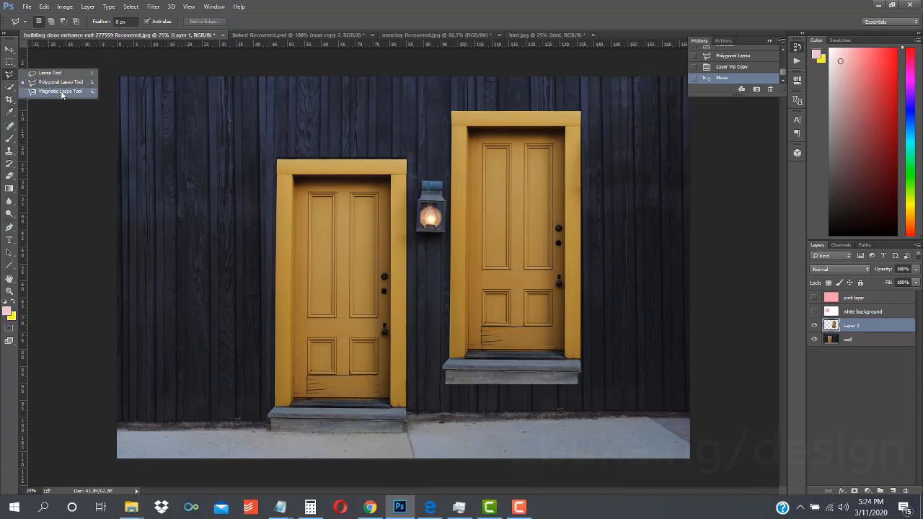
pyautogui.click(62, 92)
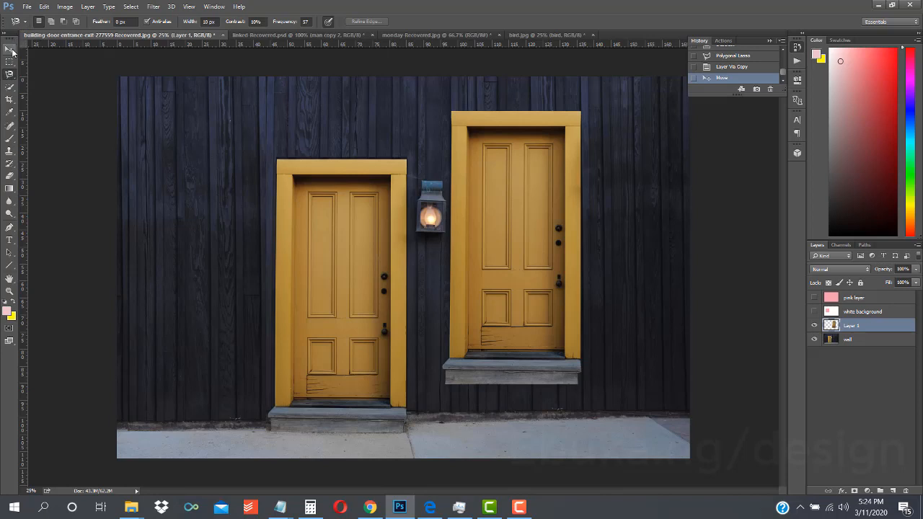
# - Open monday.jpg from the Design tutorials folder and unlock its Background layer
pyautogui.click(26, 6)
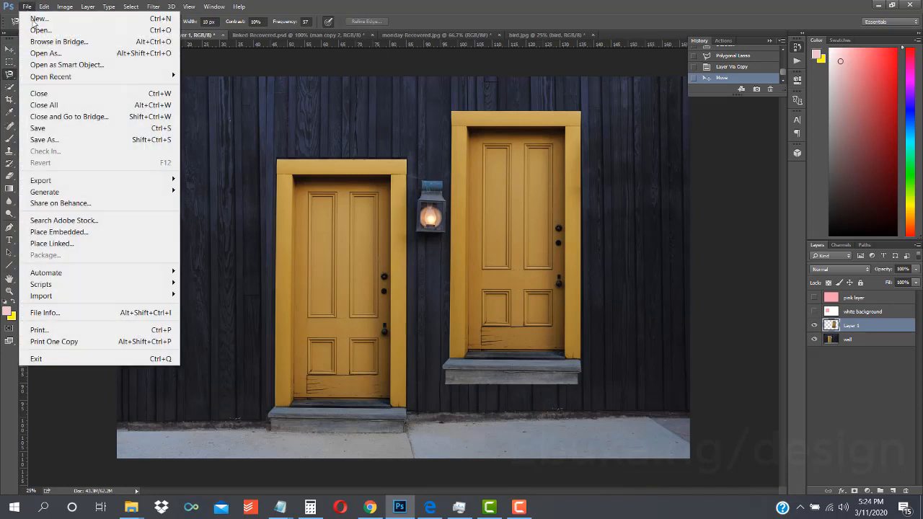
pyautogui.click(57, 35)
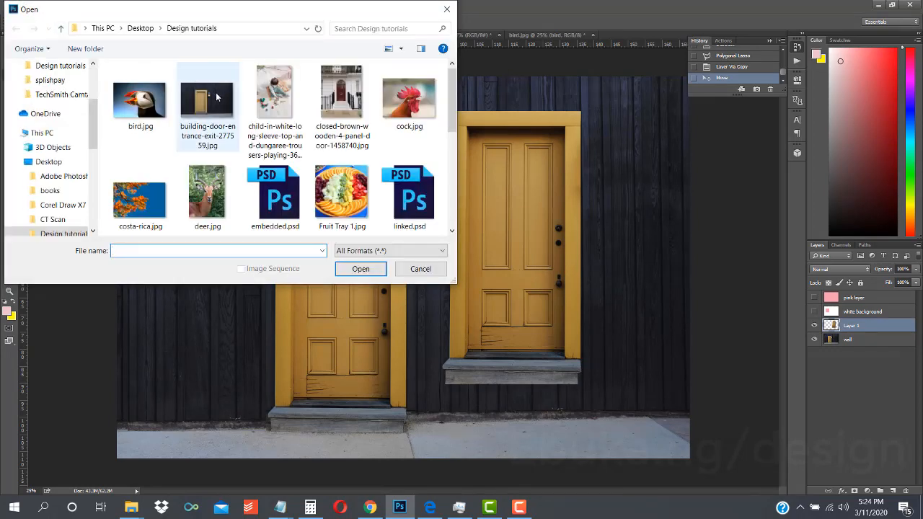
pyautogui.moveTo(450, 83); pyautogui.dragTo(441, 137)
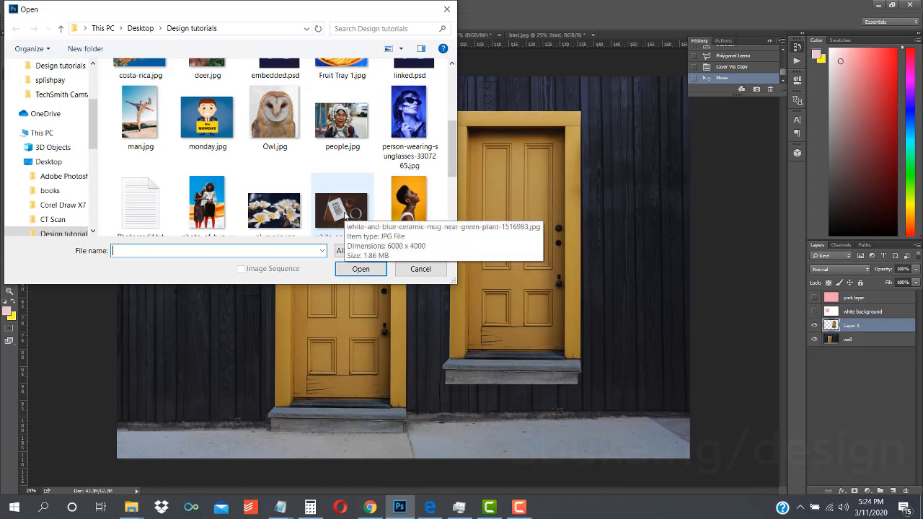
pyautogui.click(207, 116)
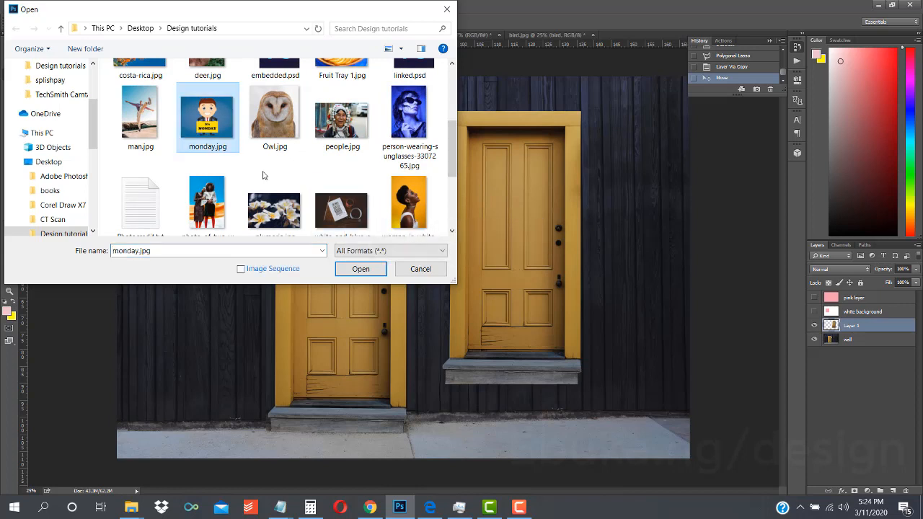
pyautogui.click(361, 269)
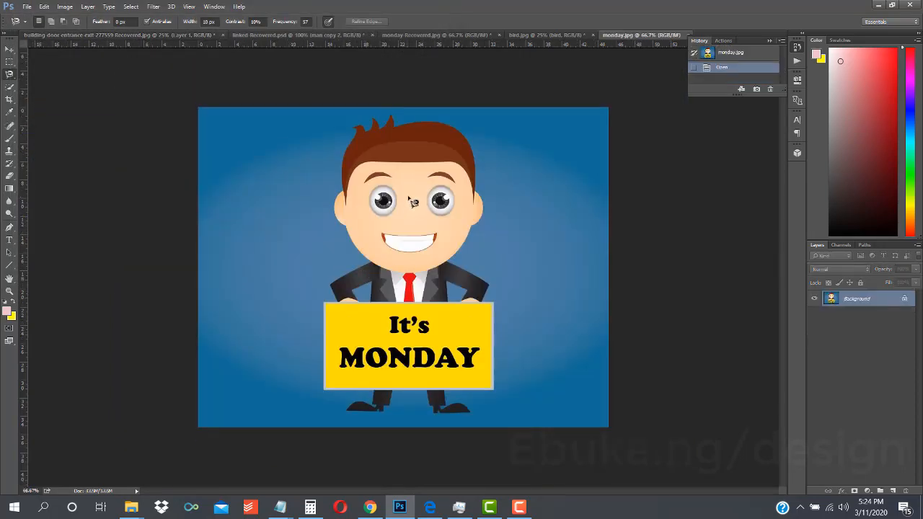
pyautogui.click(907, 300)
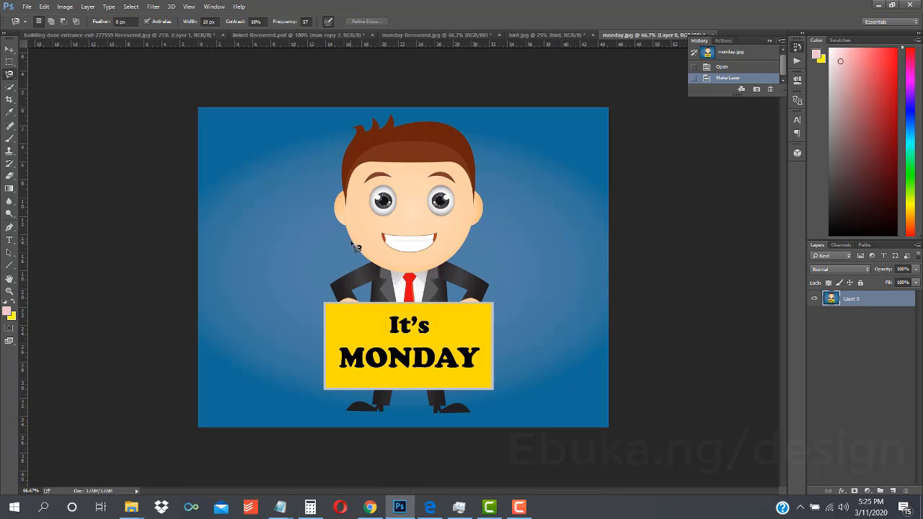
# - Select part of the cartoon man's face, bent arm and sign with the Magnetic Lasso, following the outer edges and closing the loop through the face
pyautogui.hotkey('ctrl', '+')
pyautogui.hotkey('ctrl', '+')
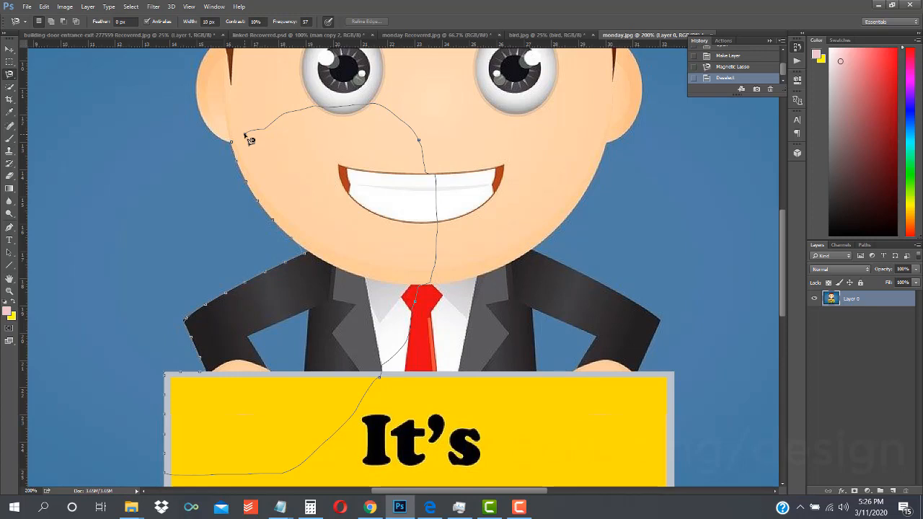
pyautogui.click(237, 148)
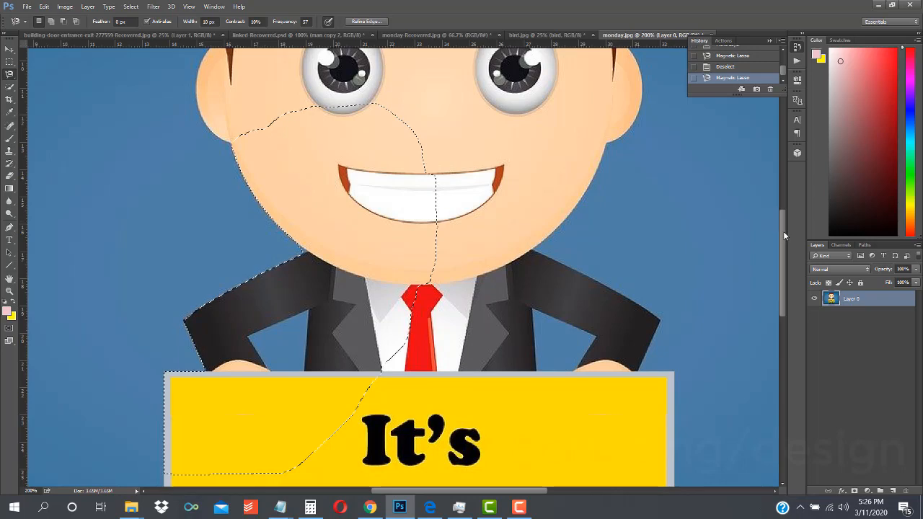
# - Switch to Add to Selection and trace the yellow sign's edges with the Magnetic Lasso to include the rest of the sign
pyautogui.moveTo(784, 231); pyautogui.dragTo(791, 275)
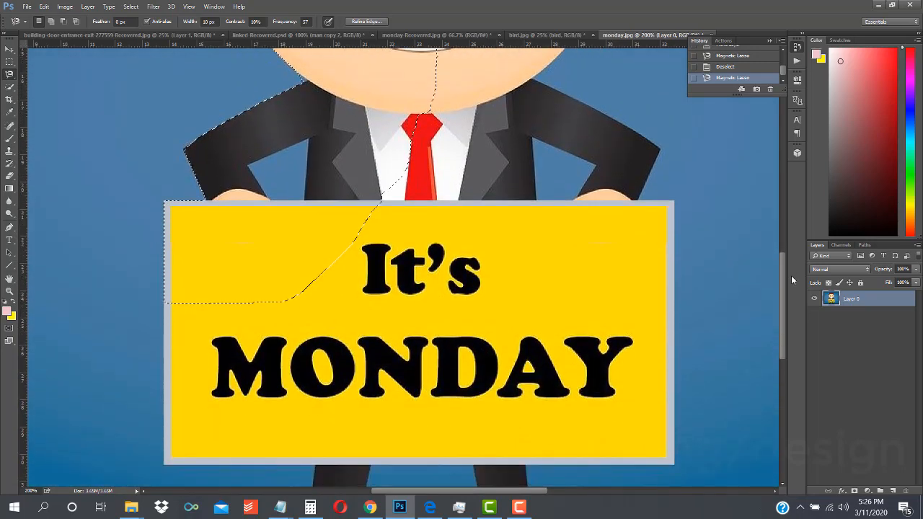
pyautogui.click(52, 21)
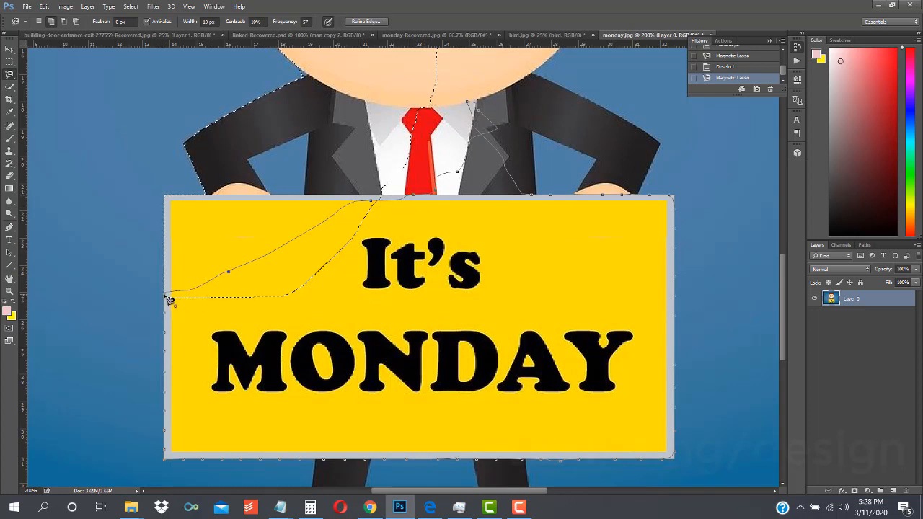
pyautogui.click(165, 298)
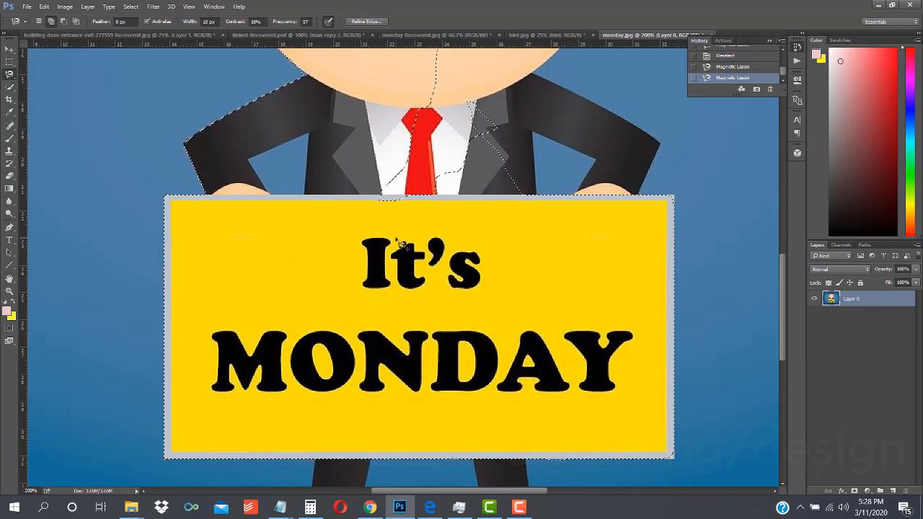
# - Try cutting the selected area out of the layer, undo the cut and clear the selection
pyautogui.hotkey('ctrl', 'x')
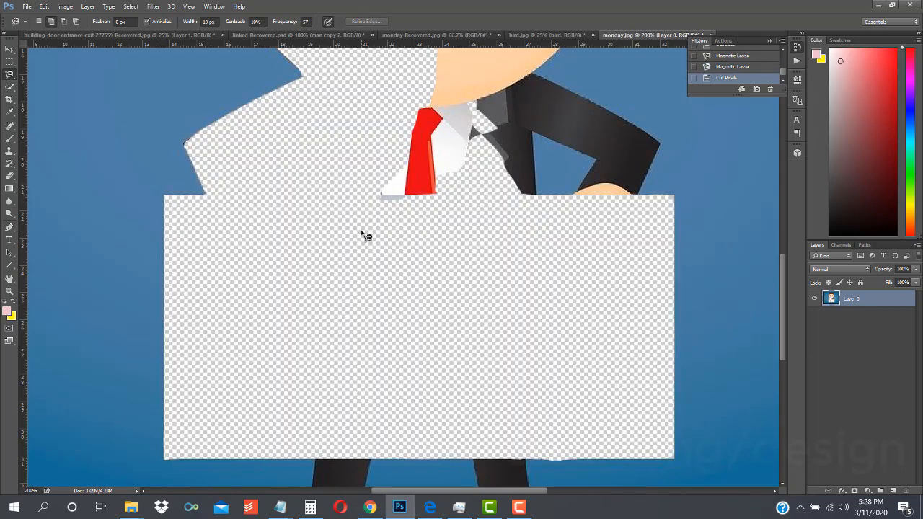
pyautogui.hotkey('ctrl', 'z')
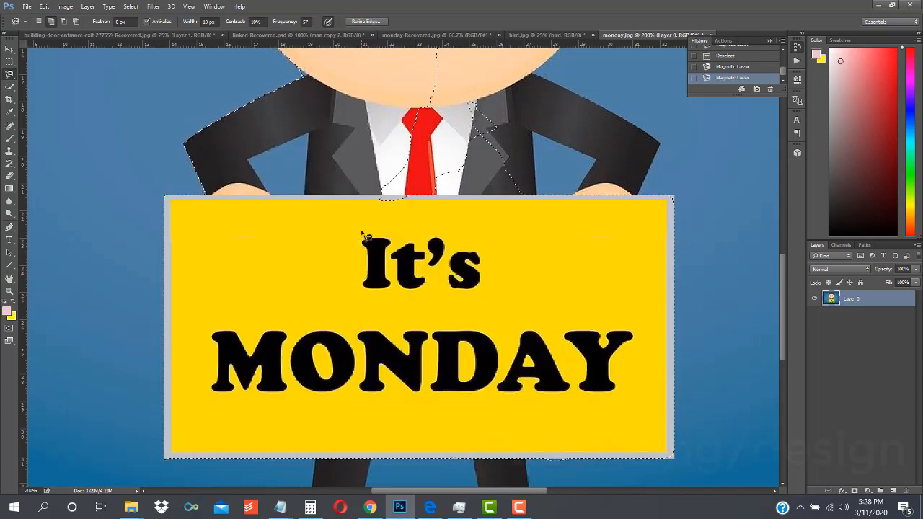
pyautogui.hotkey('ctrl', 'd')
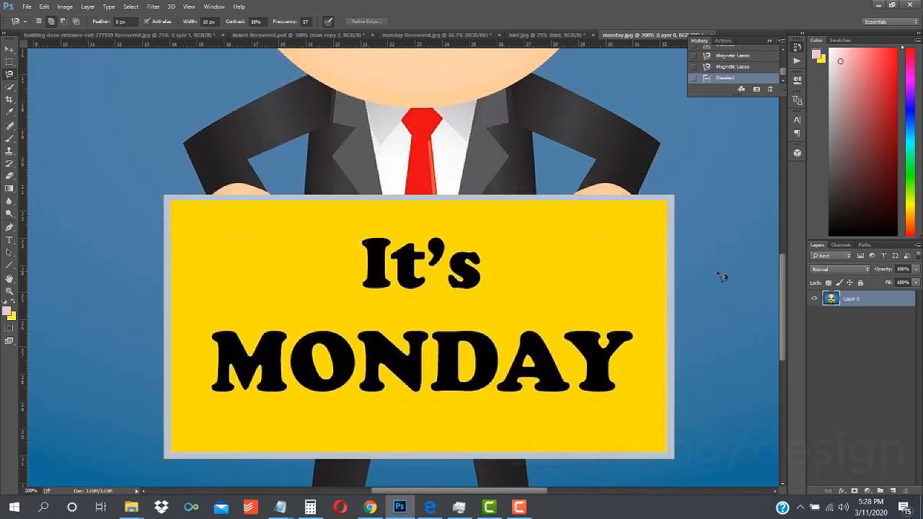
pyautogui.hotkey('ctrl', '-')
pyautogui.hotkey('ctrl', '-')
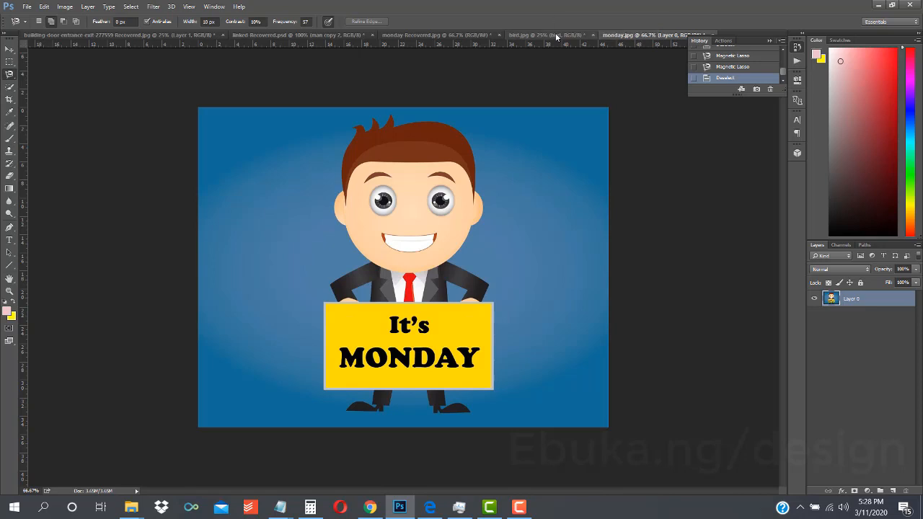
pyautogui.click(10, 75)
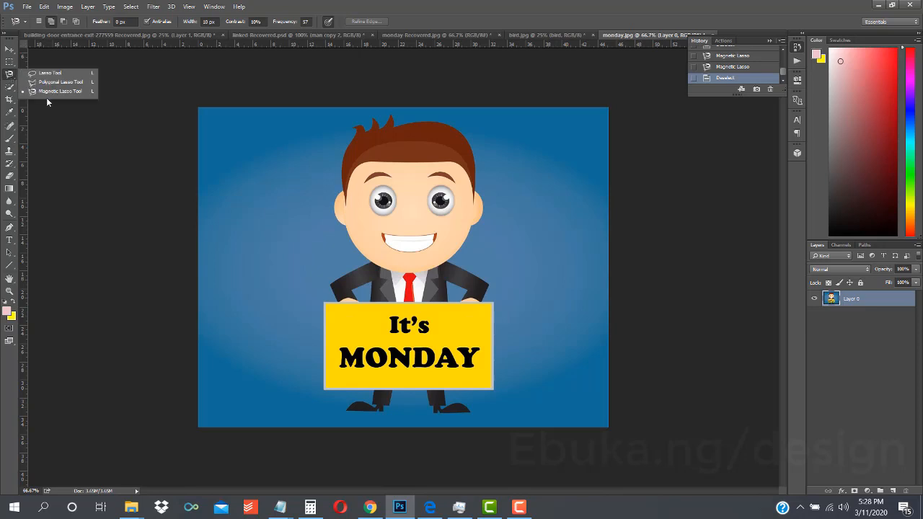
pyautogui.click(10, 76)
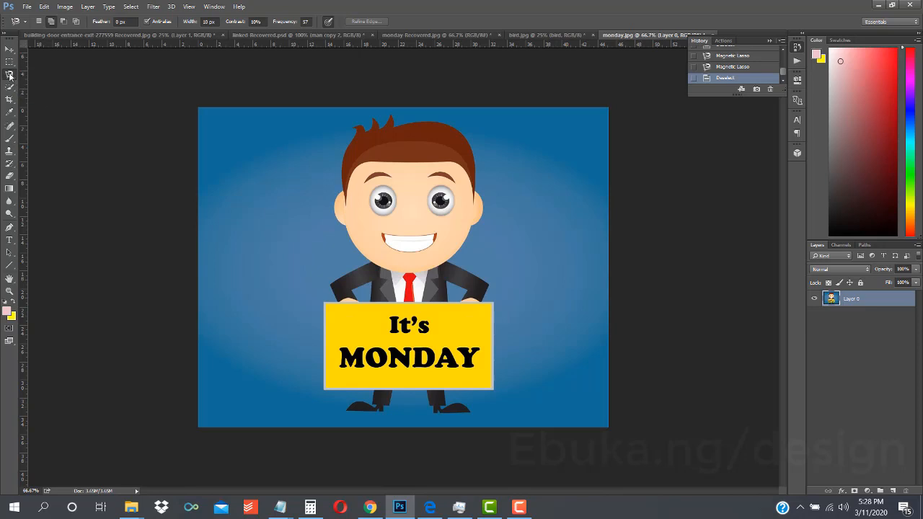
pyautogui.click(10, 76)
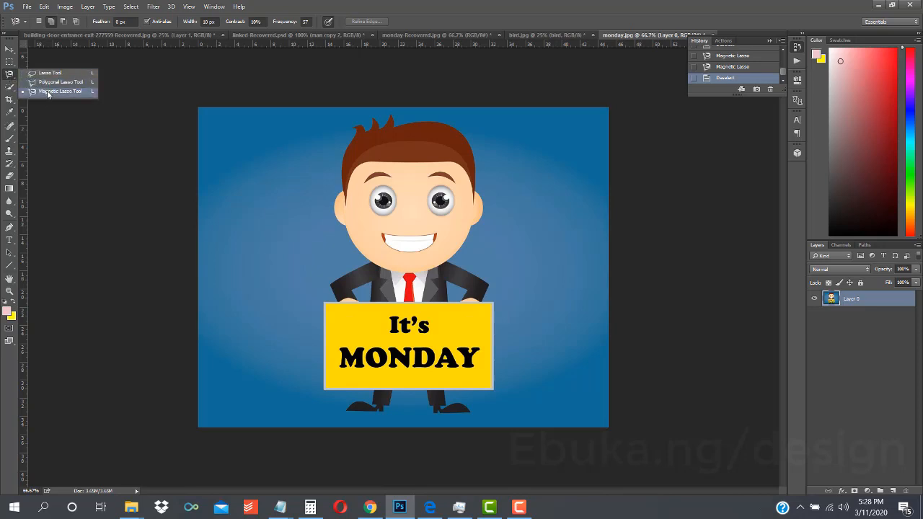
pyautogui.click(9, 75)
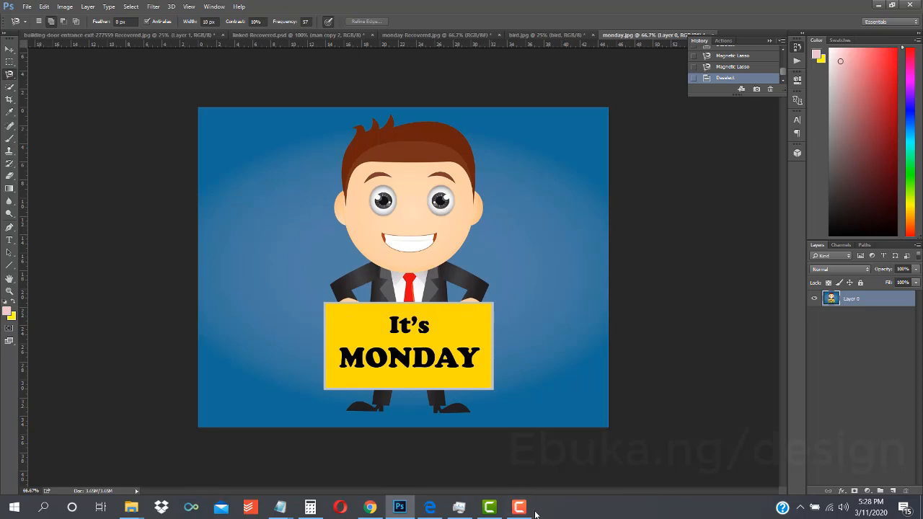
pyautogui.moveTo(530, 514)
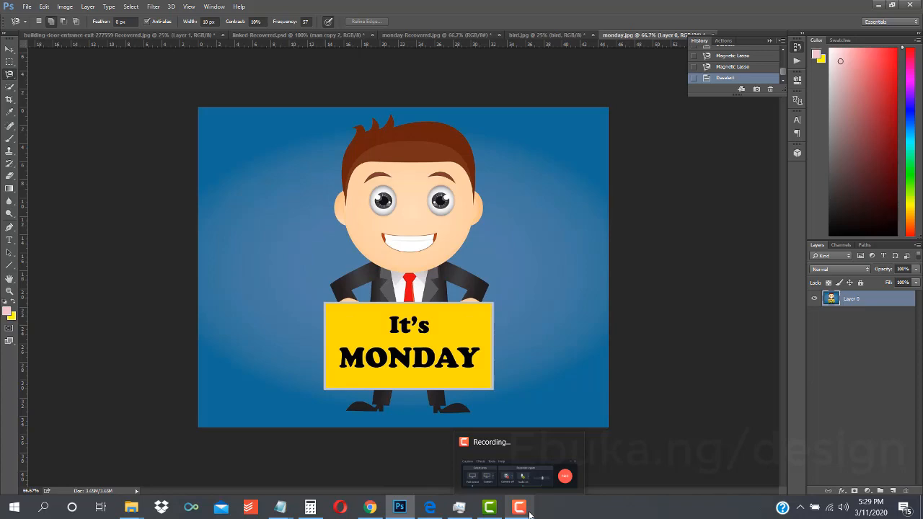
pyautogui.click(530, 513)
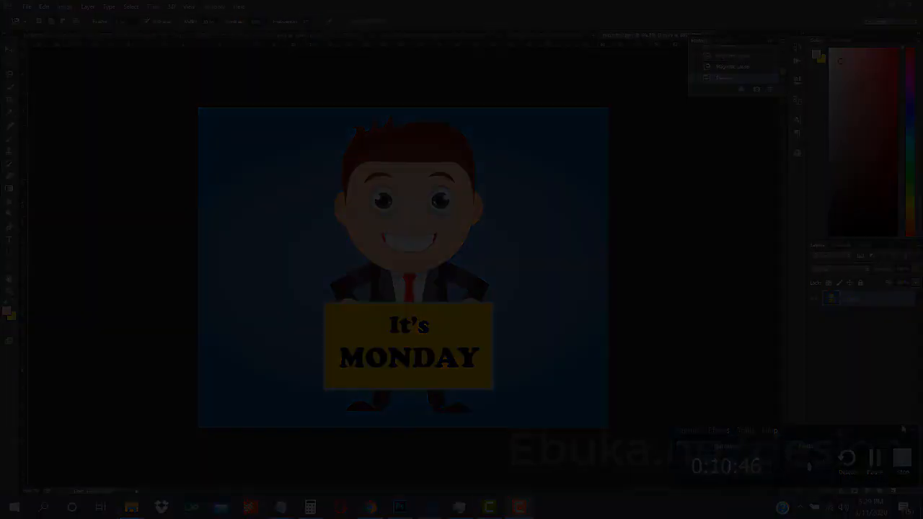